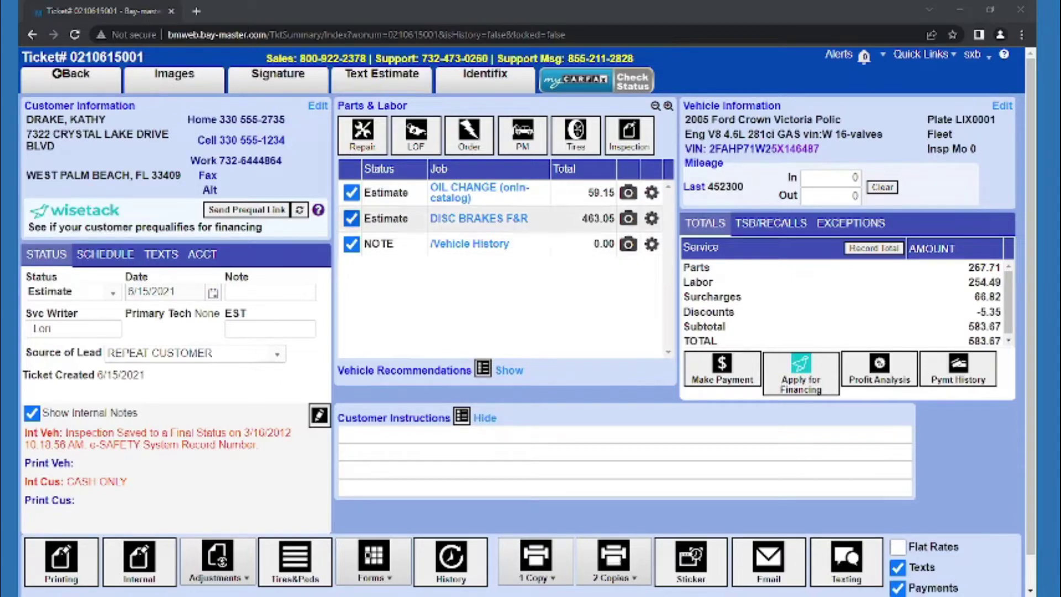
# Step: Deselect the DISC BRAKES F&R job on the ticket to turn it into a quote
pyautogui.click(351, 219)
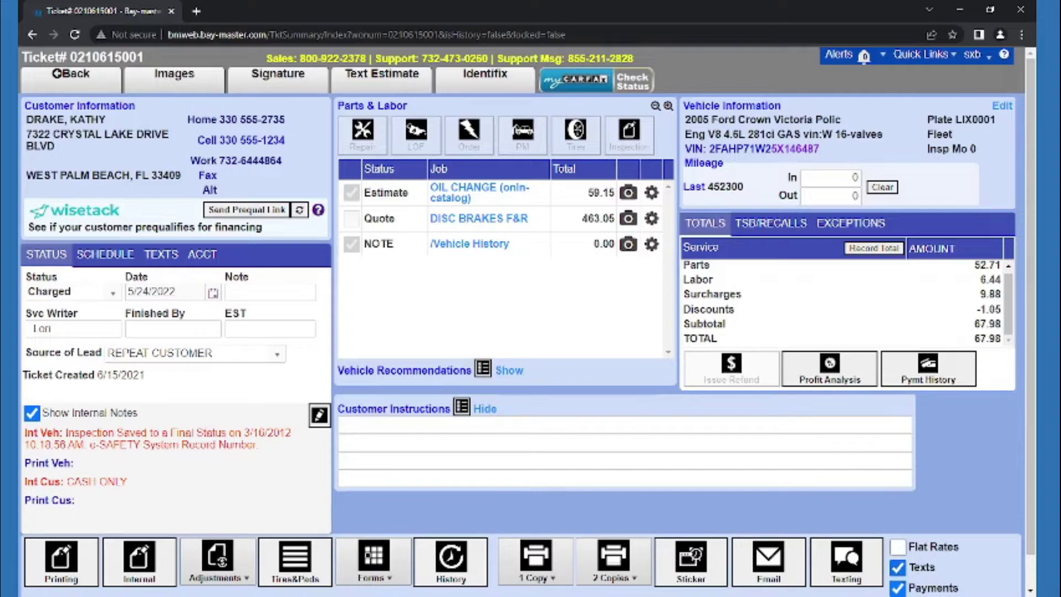
pyautogui.scroll(-1, 901, 583)
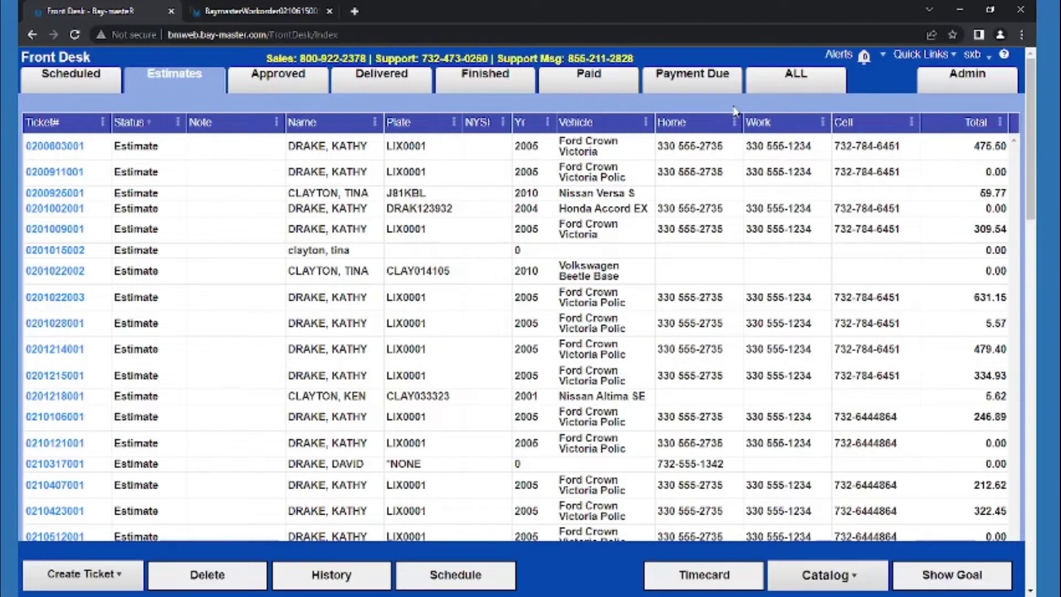
# Step: Start a new ticket from the front desk and search for the customer by last name
pyautogui.click(946, 82)
pyautogui.click(119, 584)
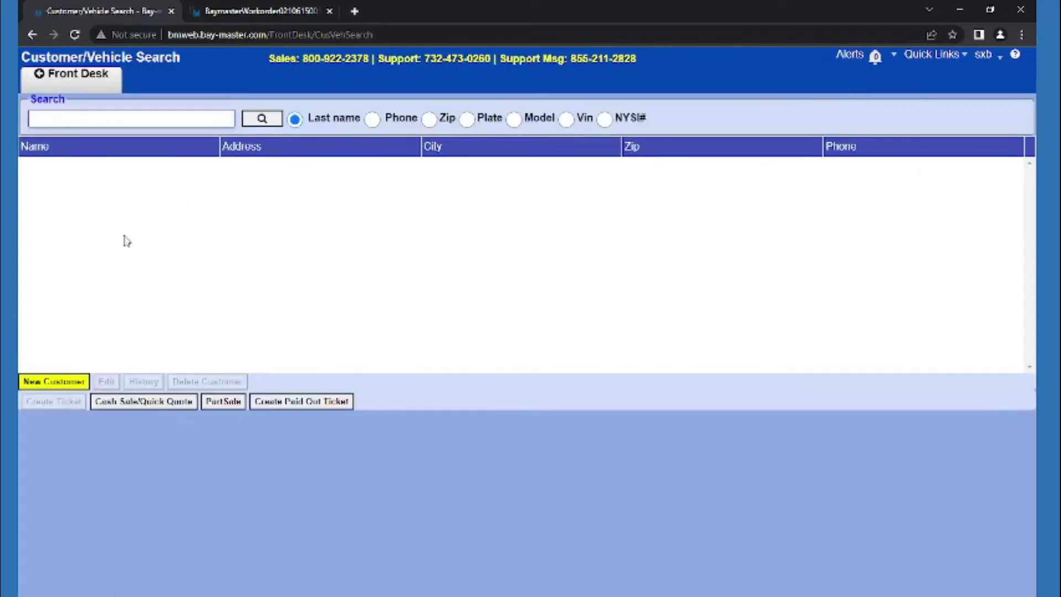
pyautogui.write('Drake')
pyautogui.press('Return')
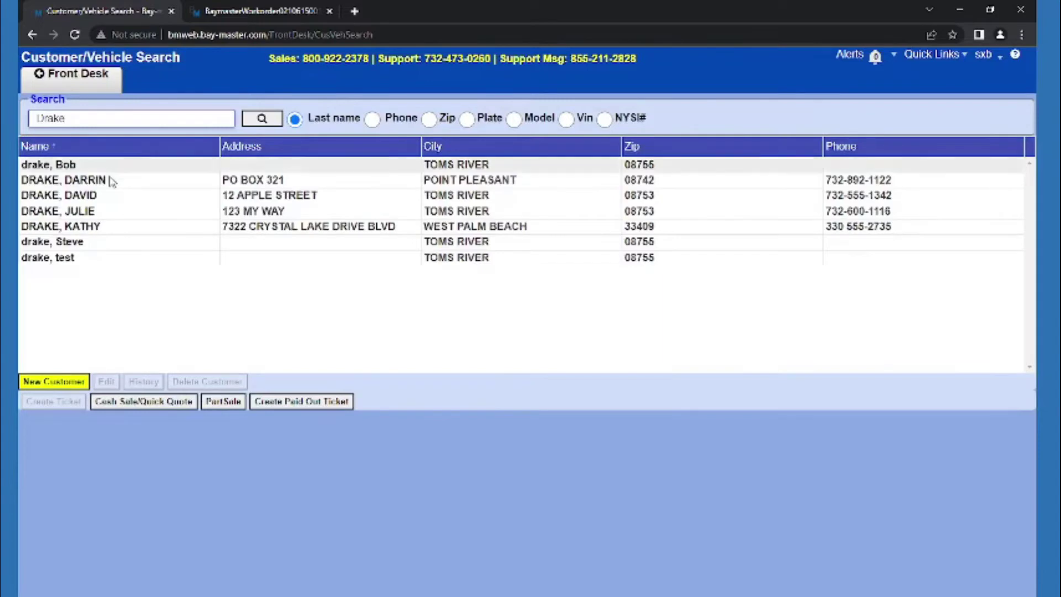
# Step: Create a ticket for the customer's 2005 Ford Crown Victoria Police Interceptor, bringing in the quoted DISC BRAKES F&R job
pyautogui.click(111, 226)
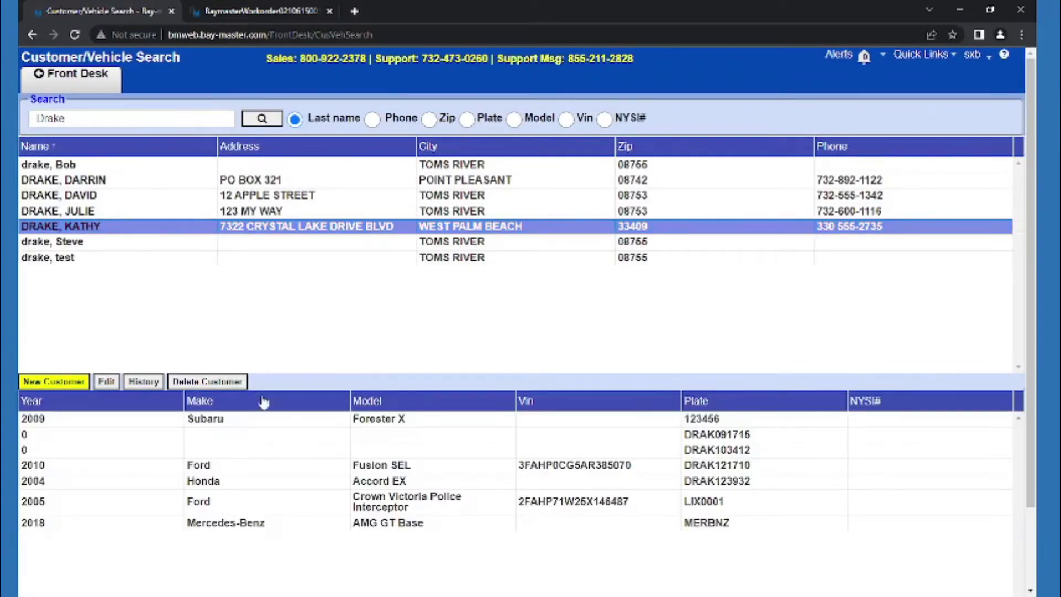
pyautogui.click(276, 501)
pyautogui.scroll(-2, 303, 500)
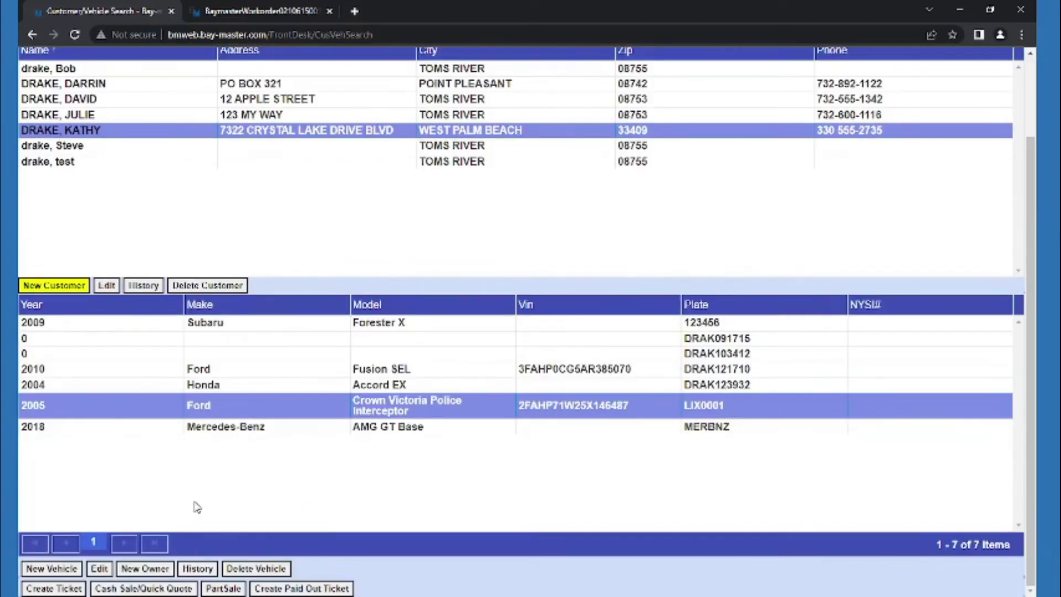
pyautogui.click(55, 588)
pyautogui.click(461, 377)
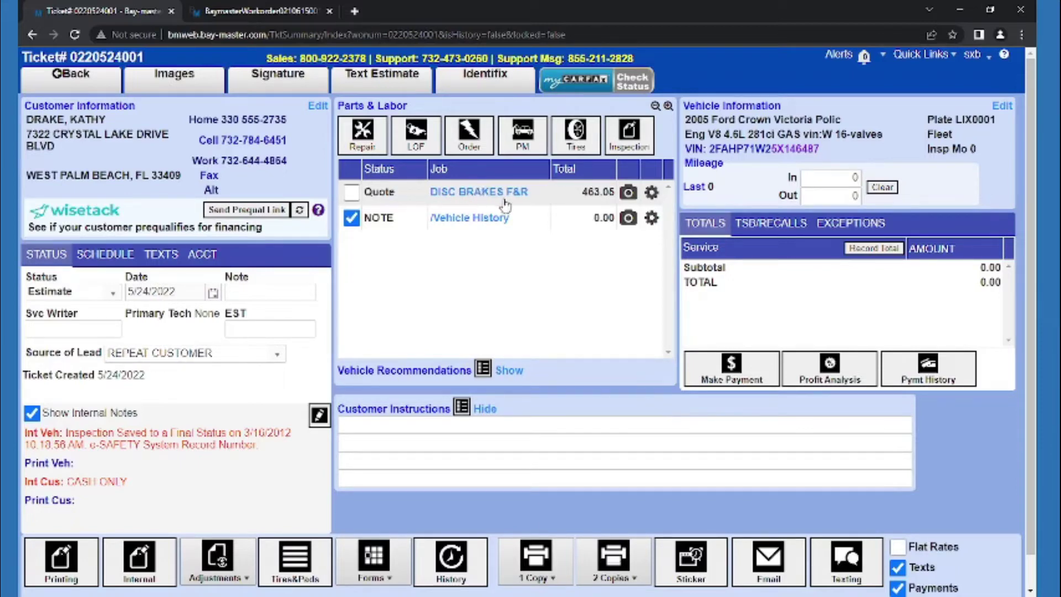
# Step: Leave the ticket and open the Send Postcards page of the postcard marketing section
pyautogui.hotkey('alt', 'Left')
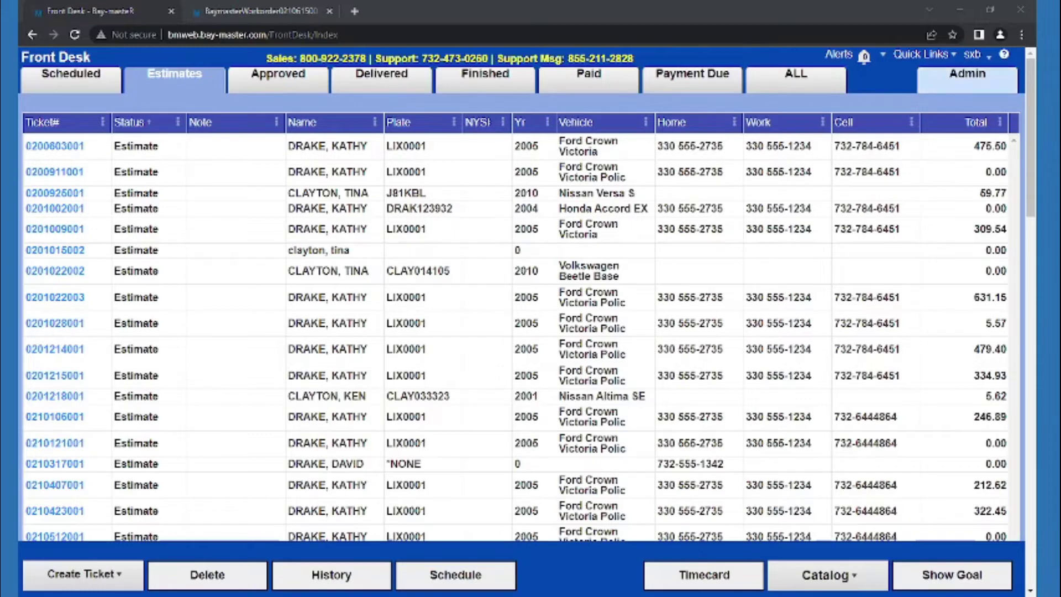
pyautogui.click(965, 83)
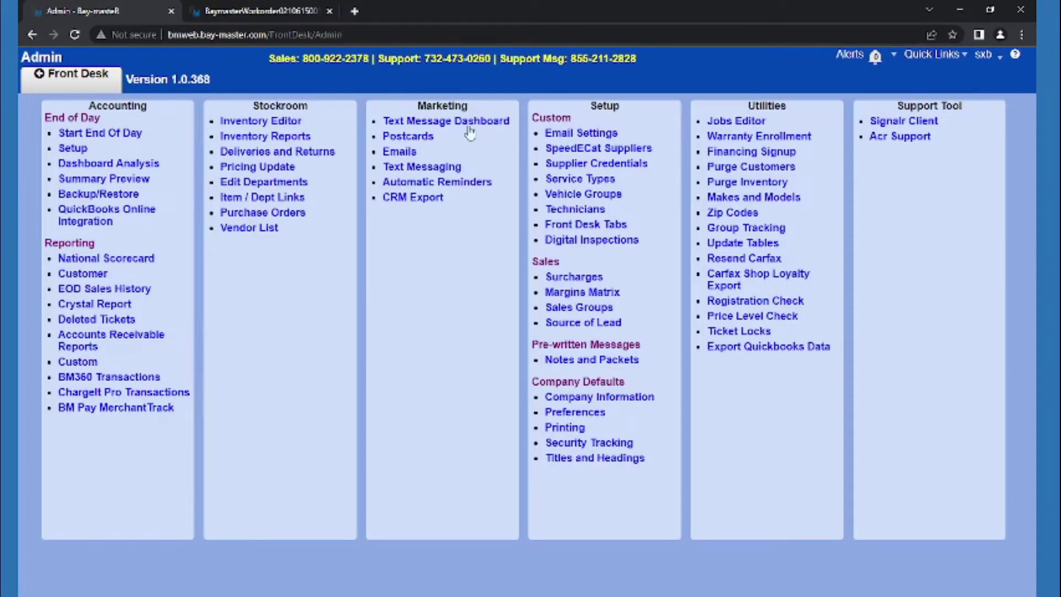
pyautogui.click(430, 142)
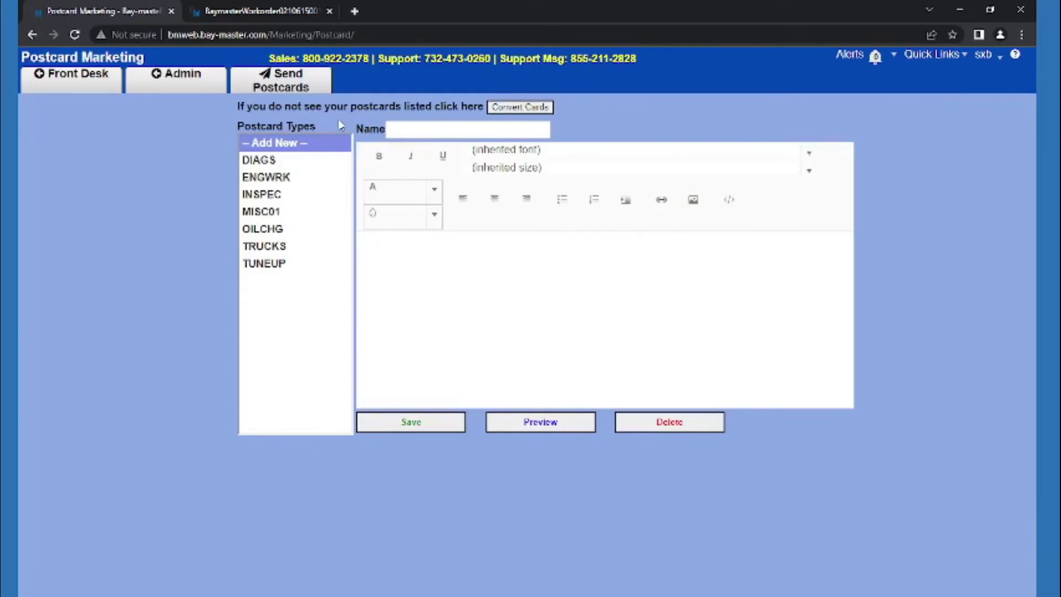
pyautogui.click(312, 88)
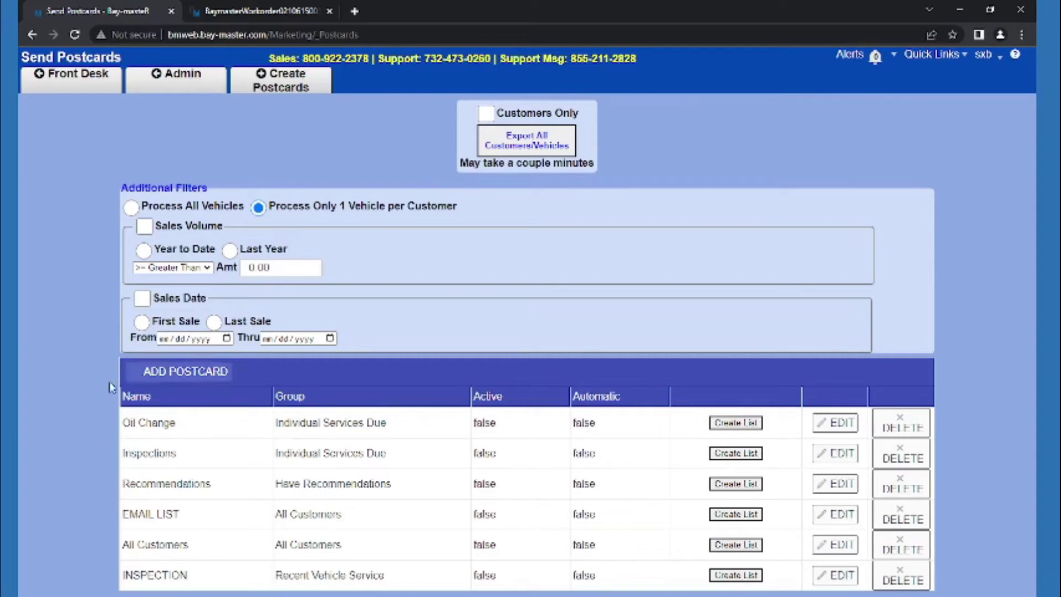
# Step: Add a marketing postcard named Quoted Jobs with the group type Have Quoted Jobs
pyautogui.click(197, 381)
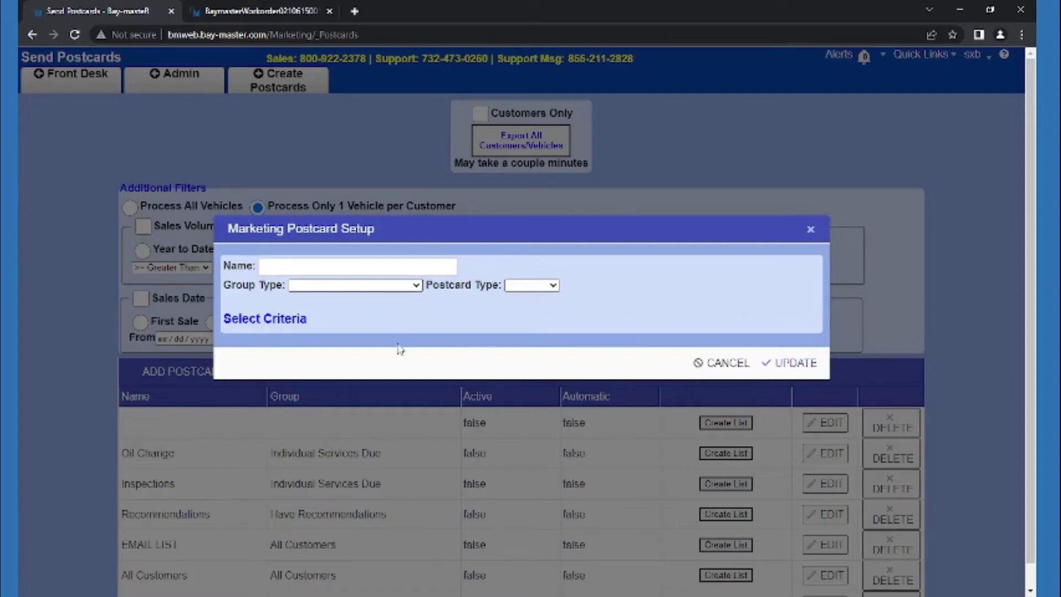
pyautogui.click(389, 381)
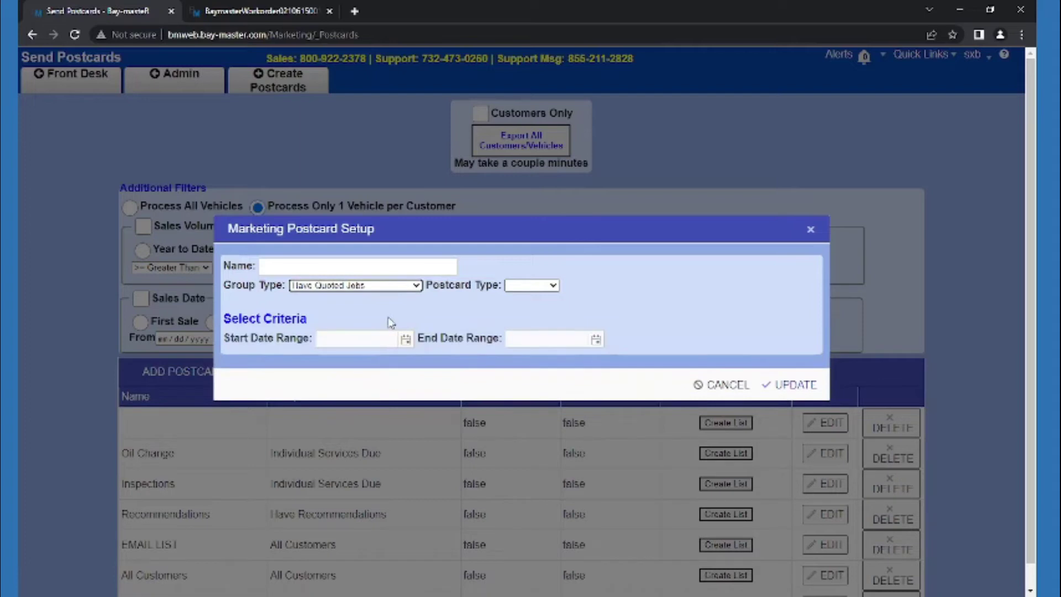
pyautogui.click(381, 268)
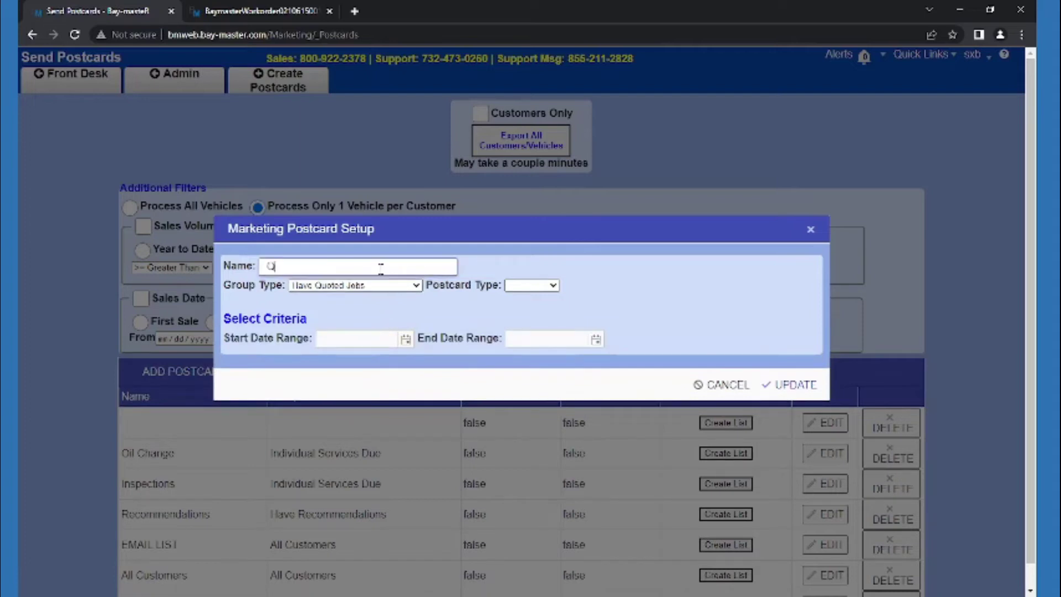
pyautogui.write('uoted Jobs')
# Step: Set the postcard's date range from 2/1/2022 to 5/31/2022 and save the setup
pyautogui.click(405, 340)
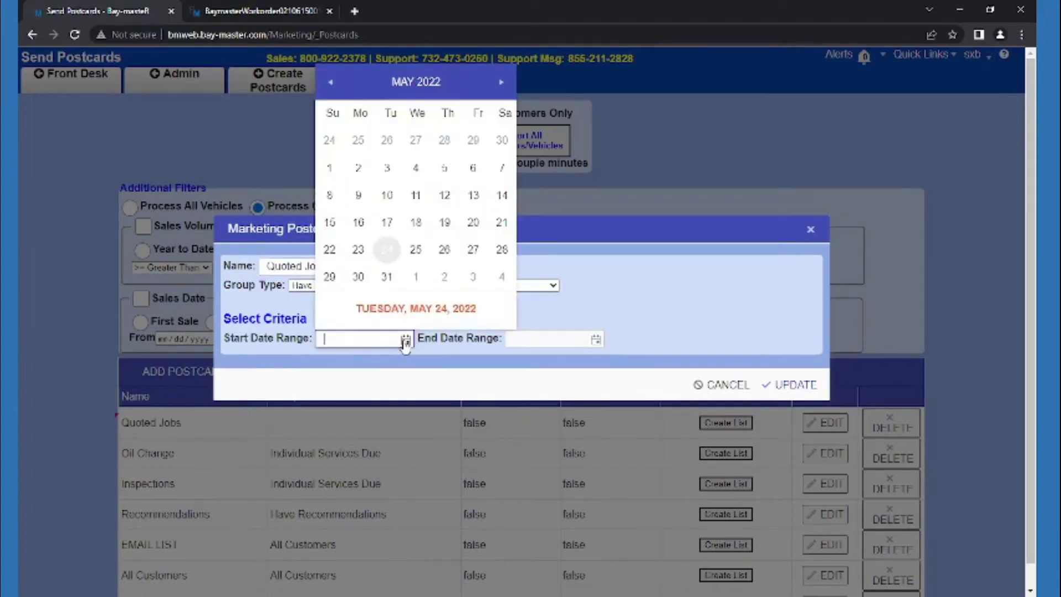
pyautogui.click(330, 88)
pyautogui.click(329, 82)
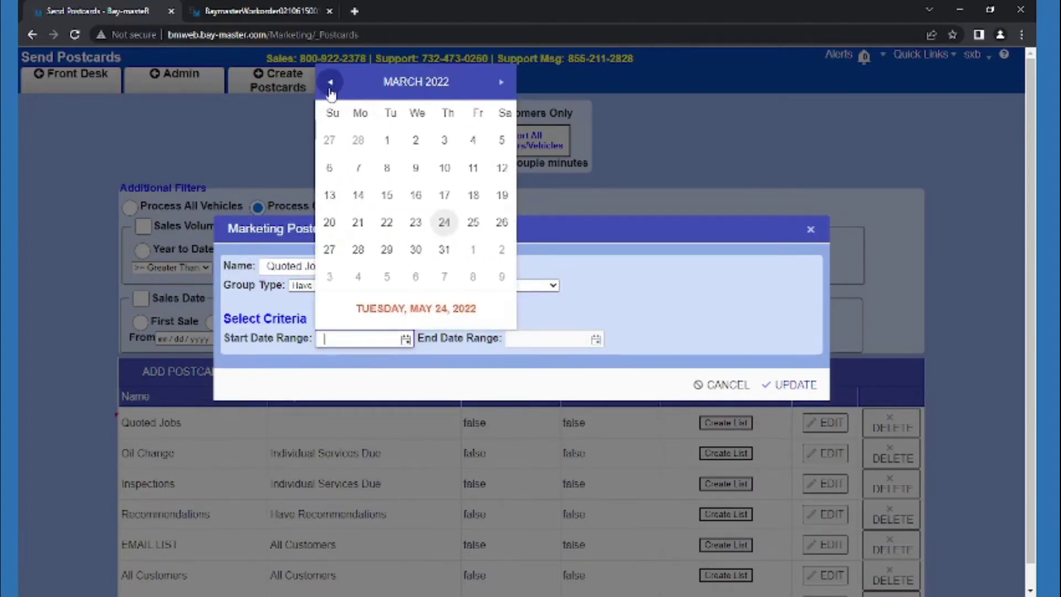
pyautogui.click(330, 83)
pyautogui.click(387, 139)
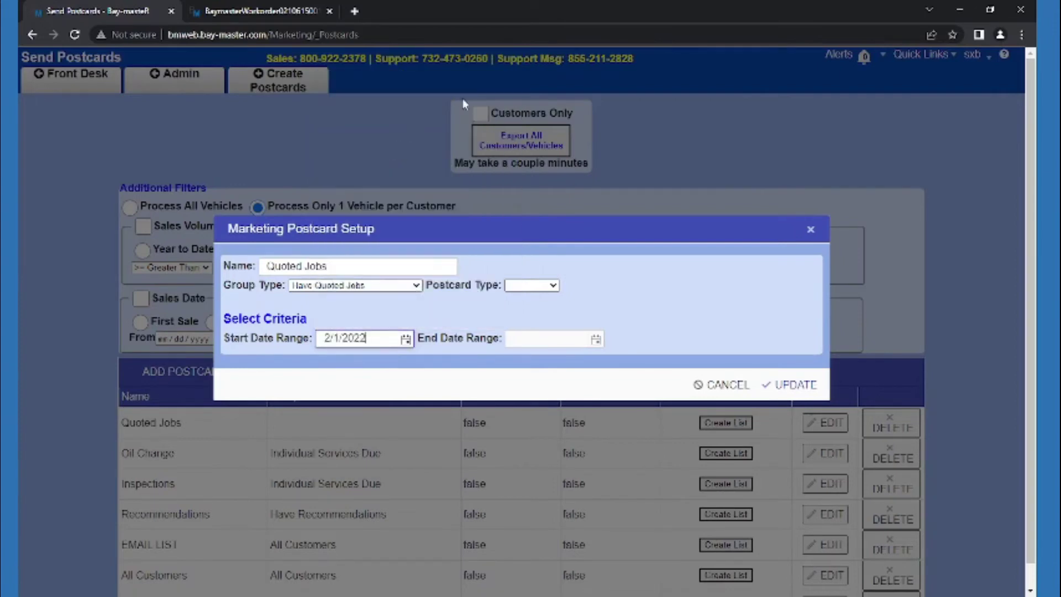
pyautogui.click(595, 344)
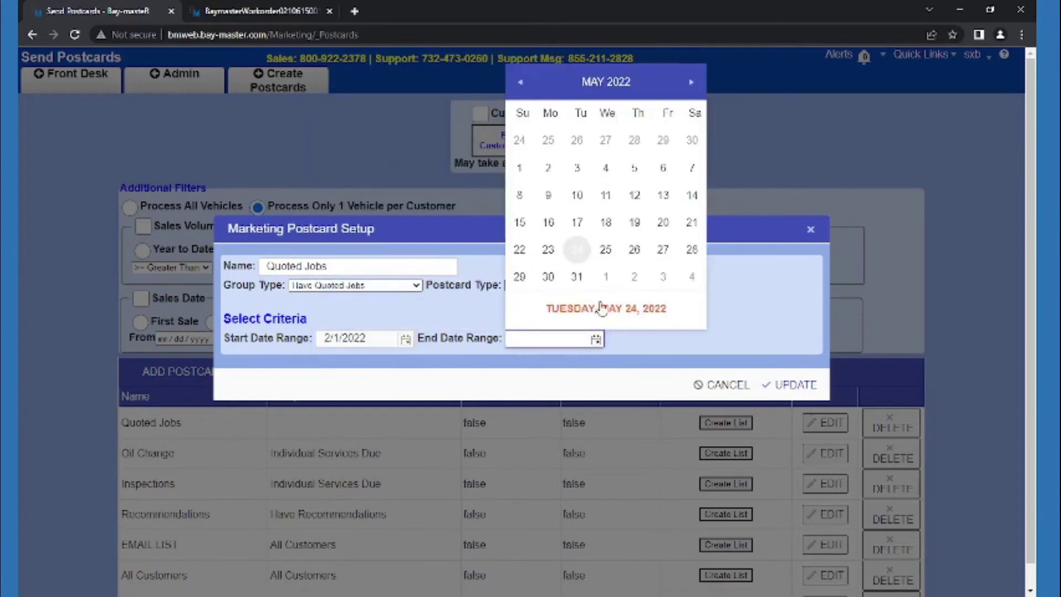
pyautogui.click(581, 276)
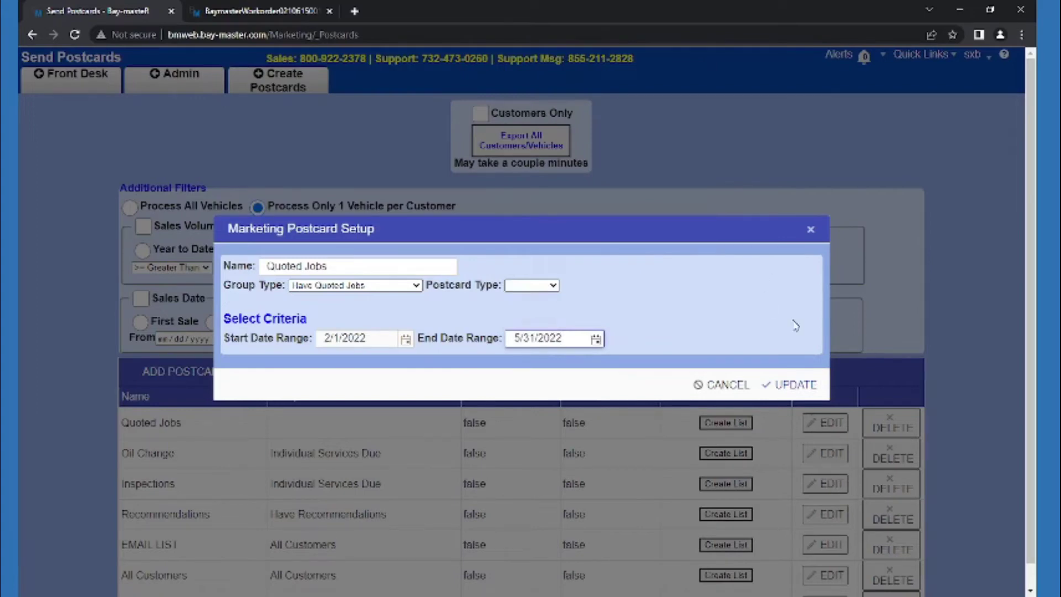
pyautogui.click(799, 389)
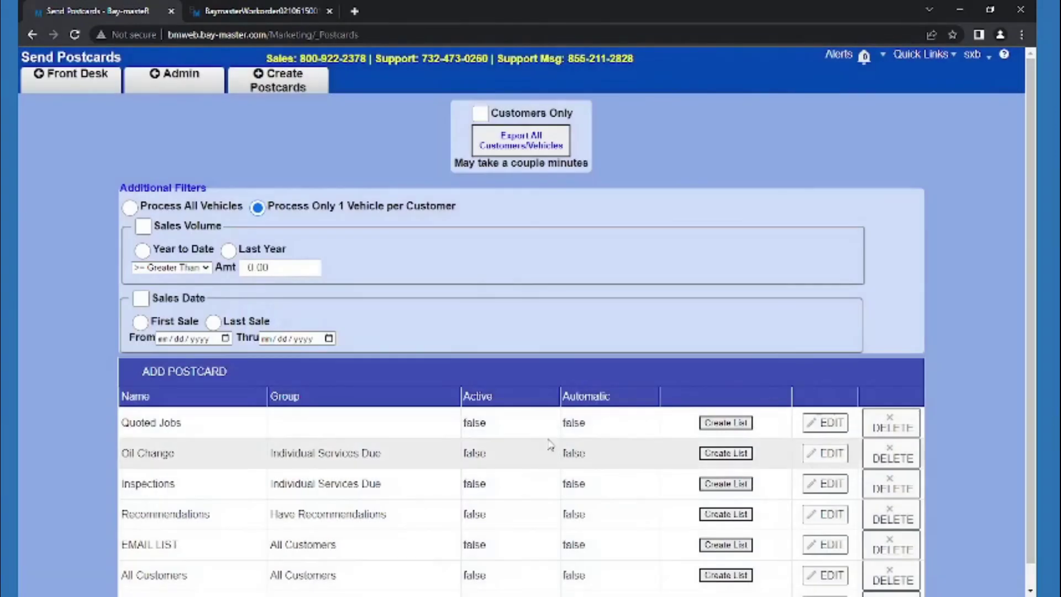
# Step: Leave the postcards page and open the Automatic Reminders settings in the marketing section
pyautogui.scroll(-1, 318, 373)
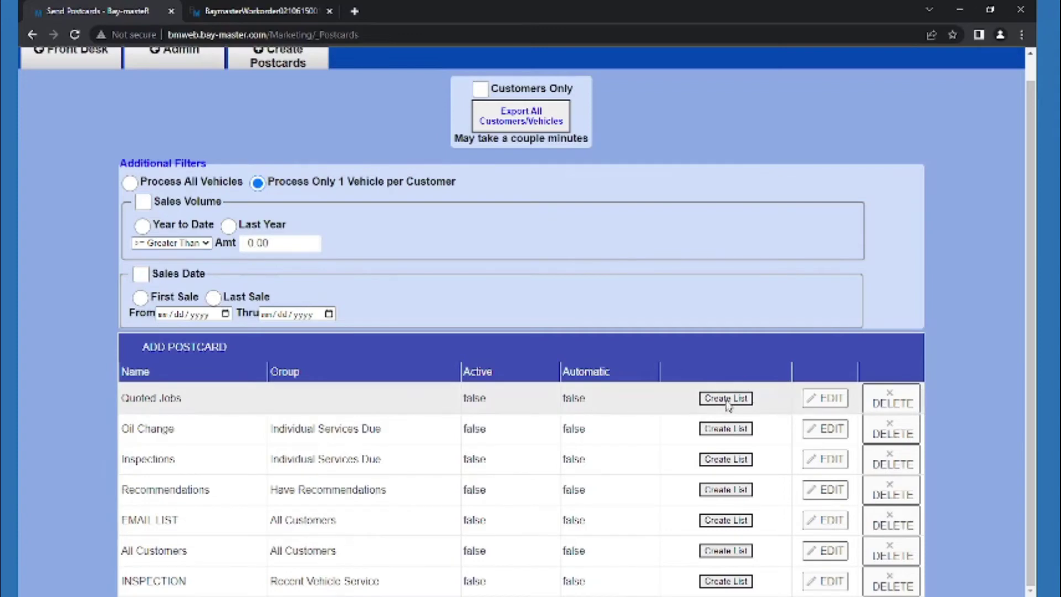
pyautogui.scroll(1, 790, 171)
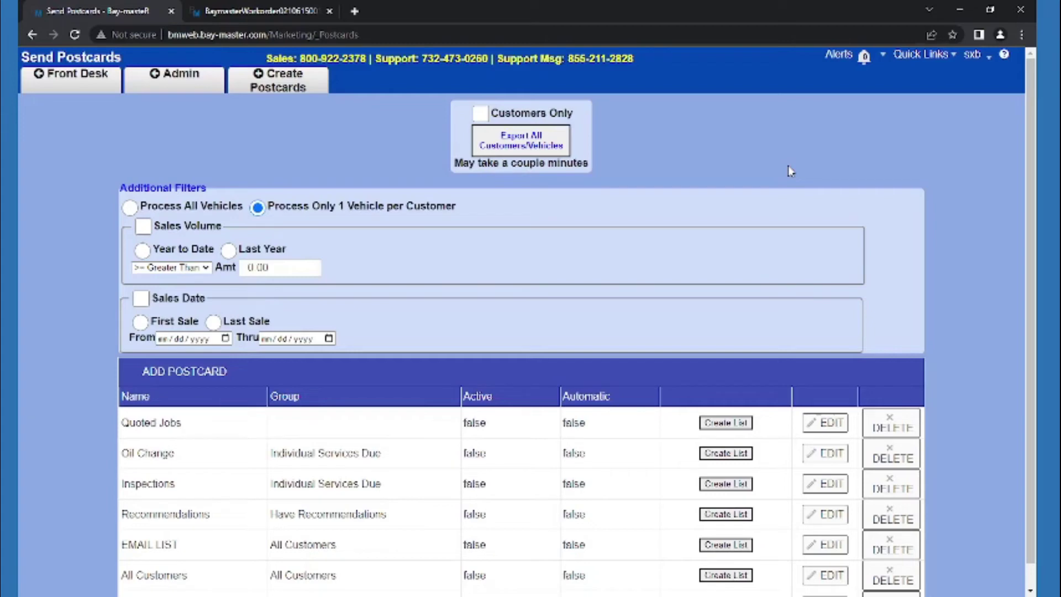
pyautogui.click(190, 90)
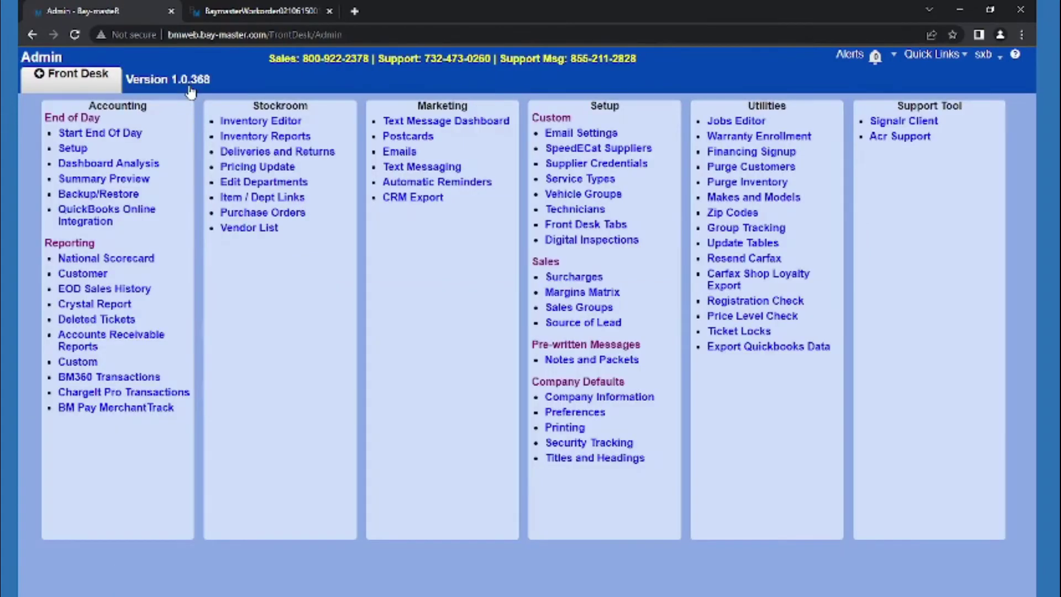
pyautogui.click(479, 190)
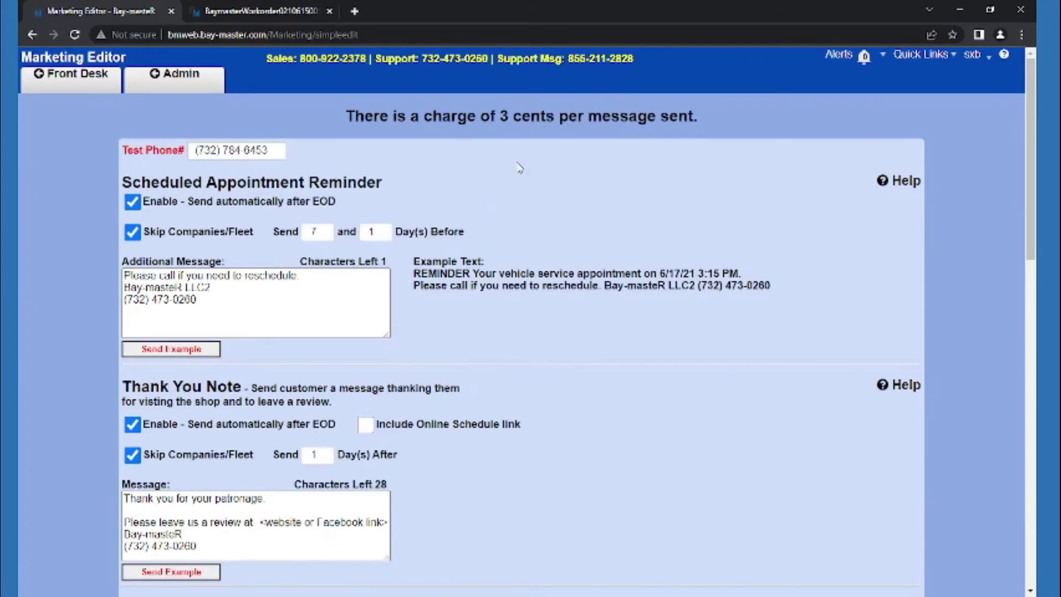
# Step: Disable automatic sending on the 8th of the month for the Recommendations and Quotes reminder
pyautogui.scroll(-13, 520, 168)
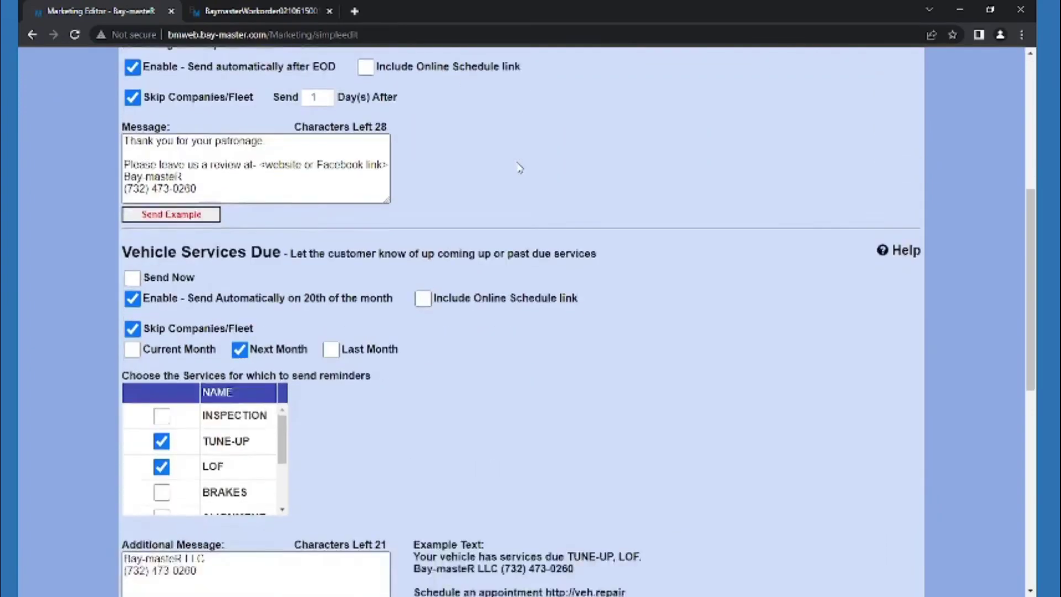
pyautogui.scroll(-3, 520, 168)
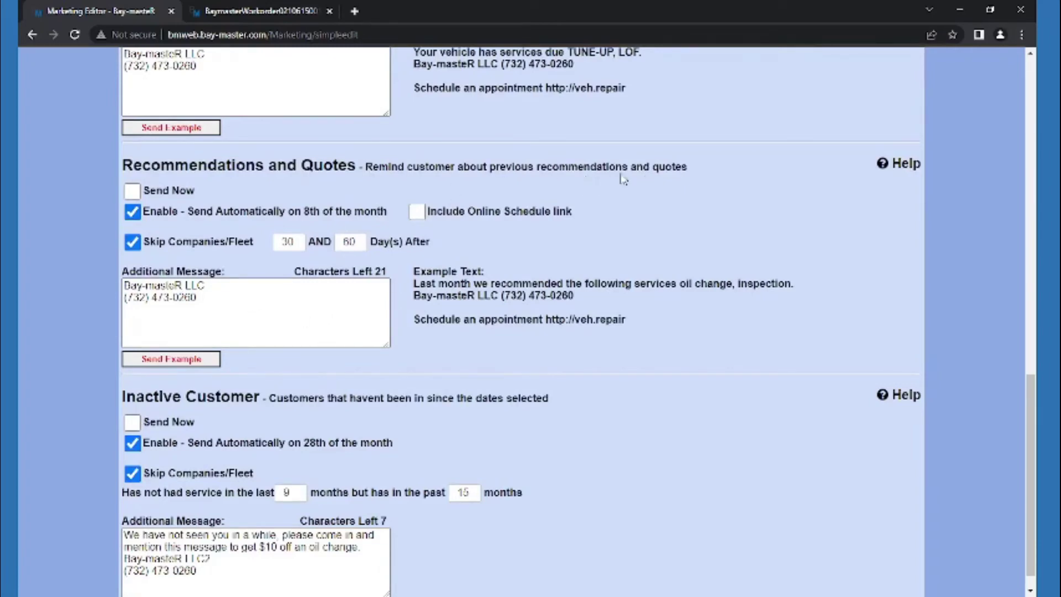
pyautogui.scroll(1, 77, 365)
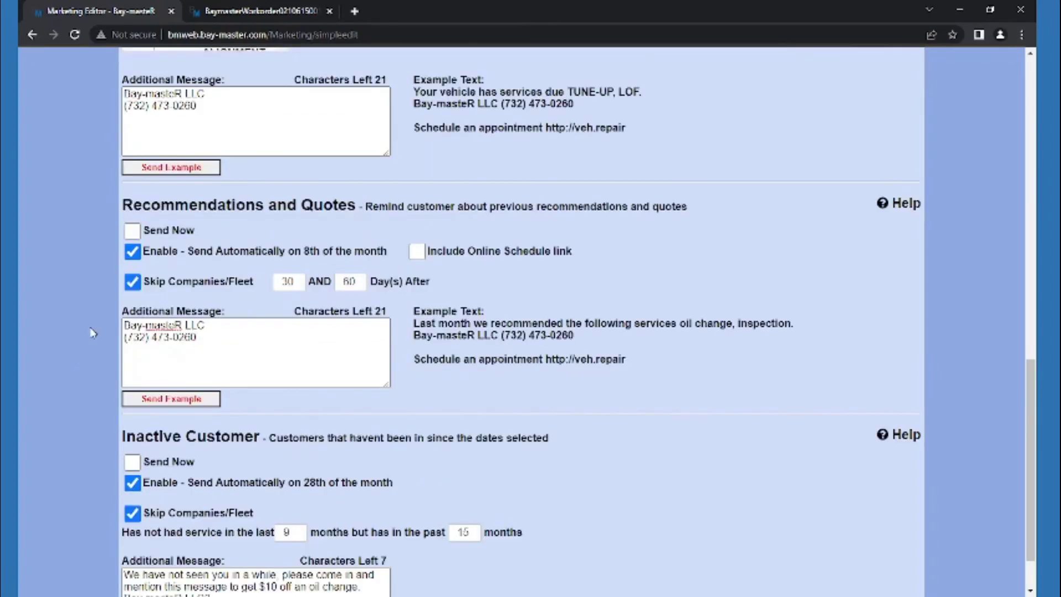
pyautogui.click(137, 260)
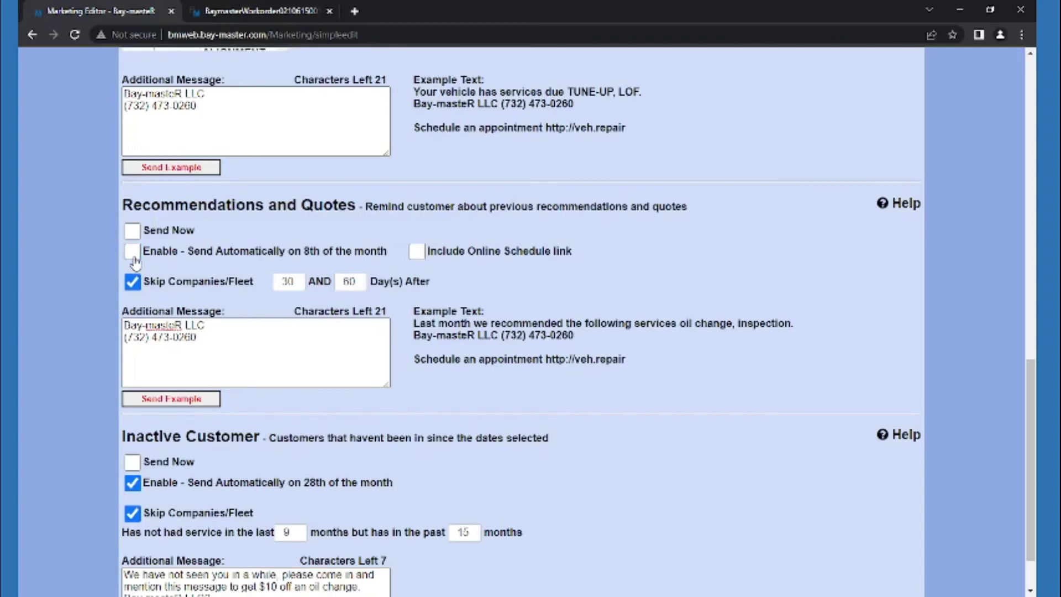